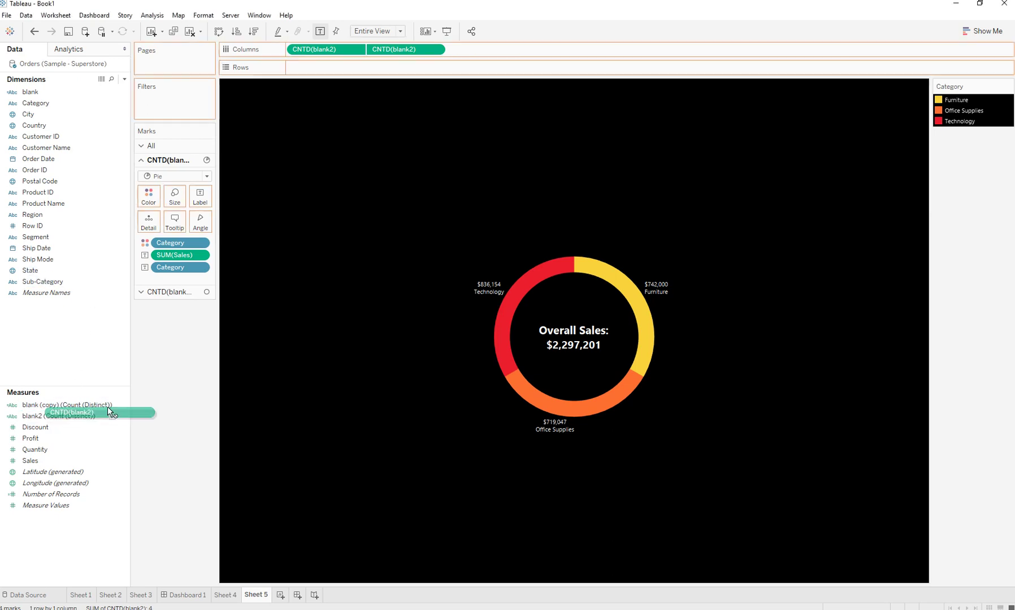
# - Add third and fourth CNTD(blank2) columns to the view
pyautogui.moveTo(58, 421); pyautogui.dragTo(484, 51)
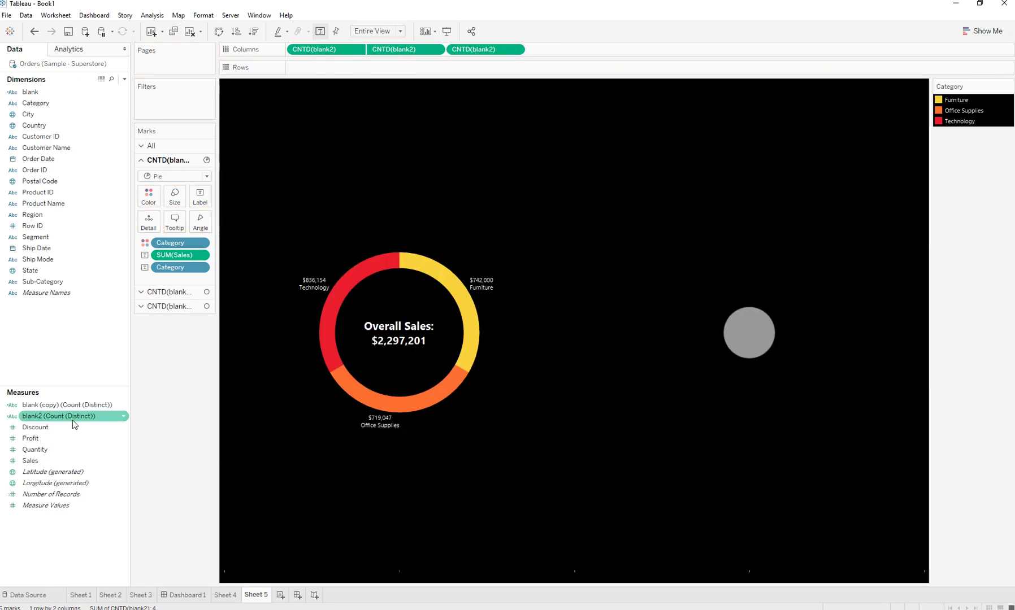
pyautogui.moveTo(60, 417)
pyautogui.mouseDown()
pyautogui.moveTo(598, 56)
pyautogui.moveTo(545, 53)
pyautogui.mouseUp()
pyautogui.click(486, 49)
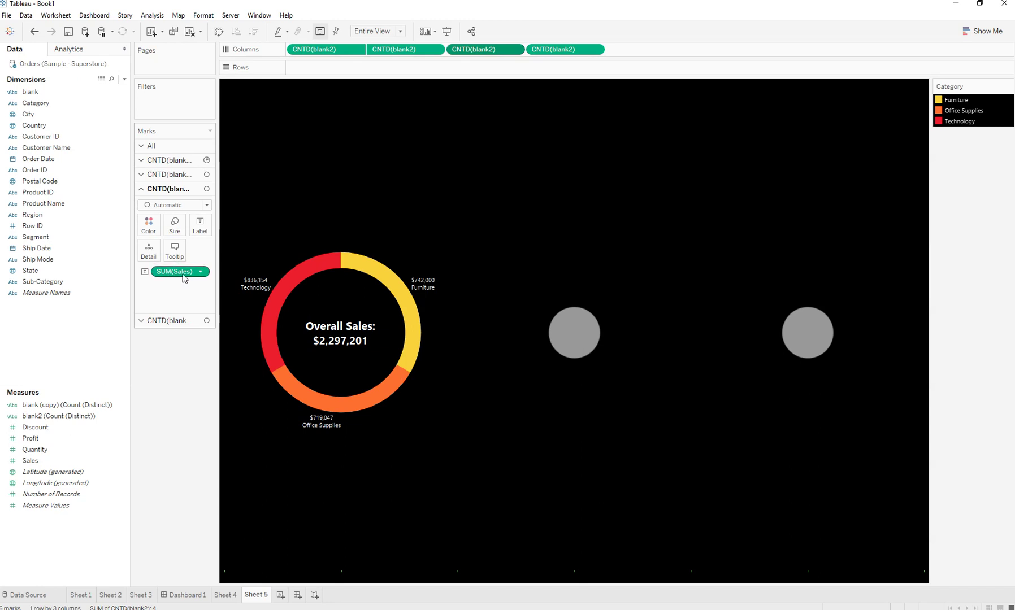
# - Turn the middle circle into a Category-coloured pie labelled with Profit
pyautogui.moveTo(30, 439); pyautogui.dragTo(176, 270)
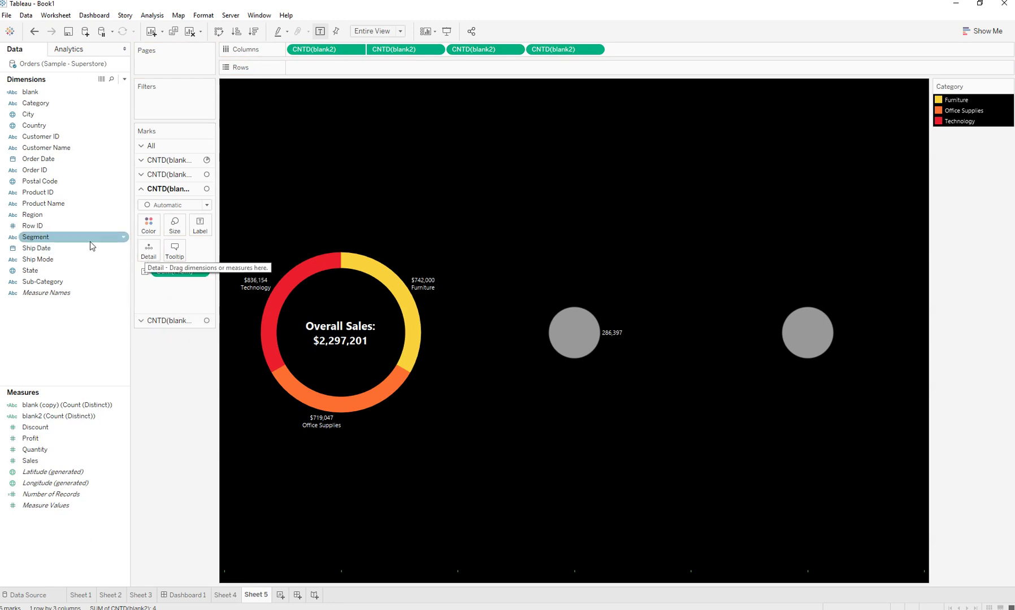
pyautogui.moveTo(36, 104); pyautogui.dragTo(148, 225)
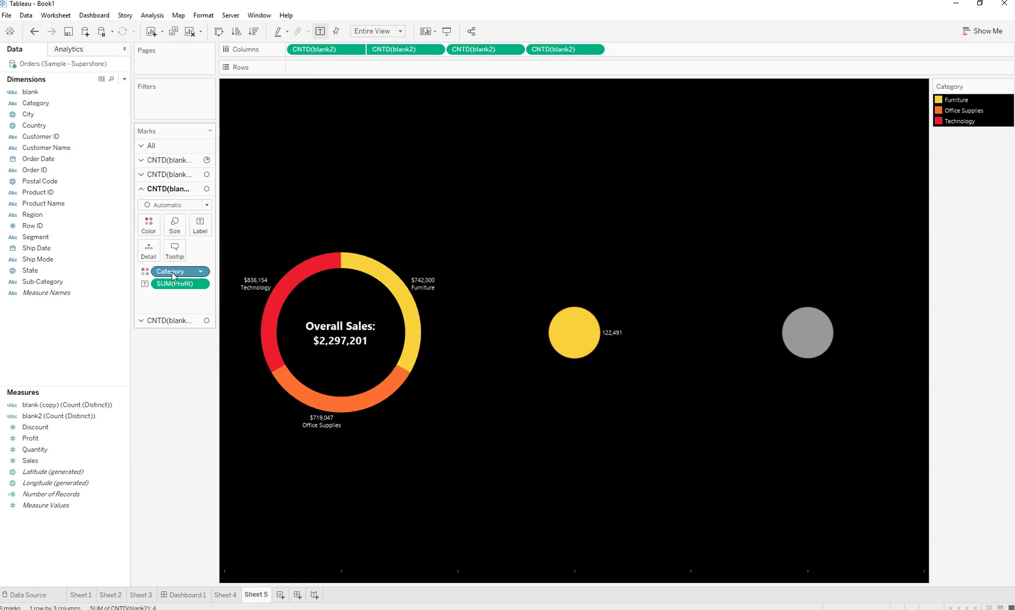
pyautogui.click(175, 207)
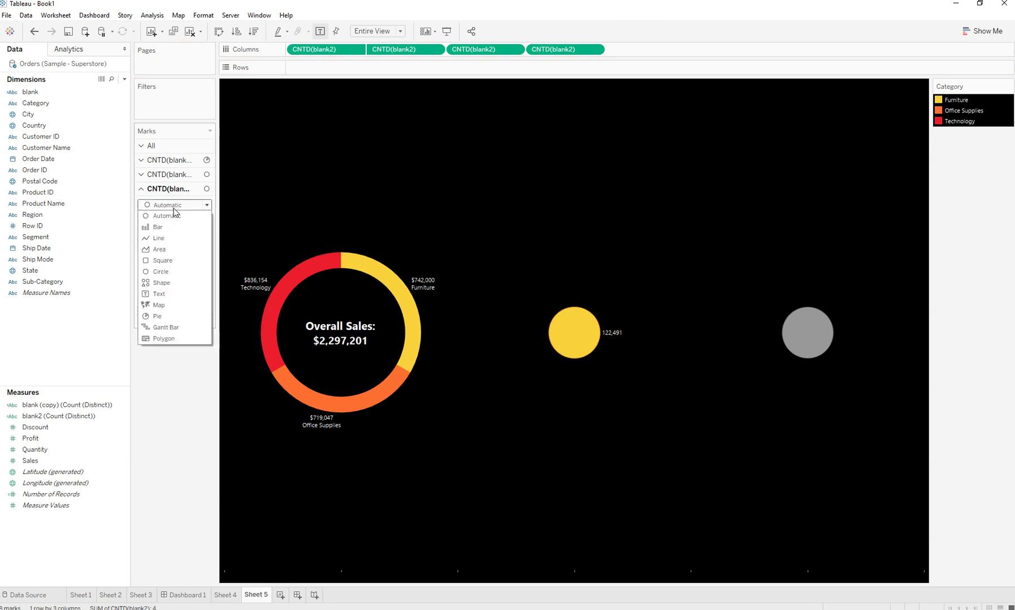
pyautogui.click(159, 317)
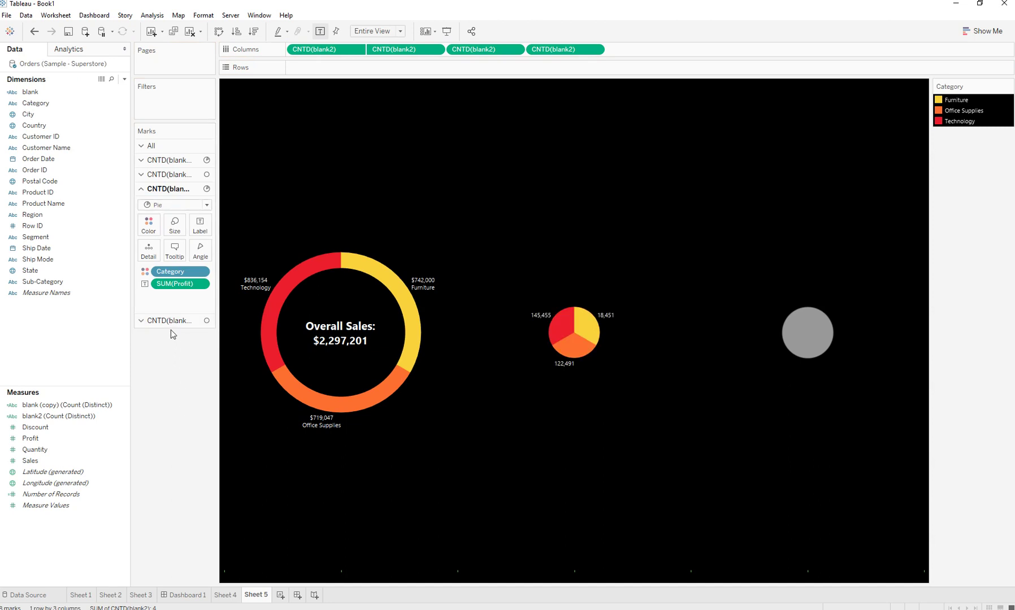
pyautogui.click(170, 320)
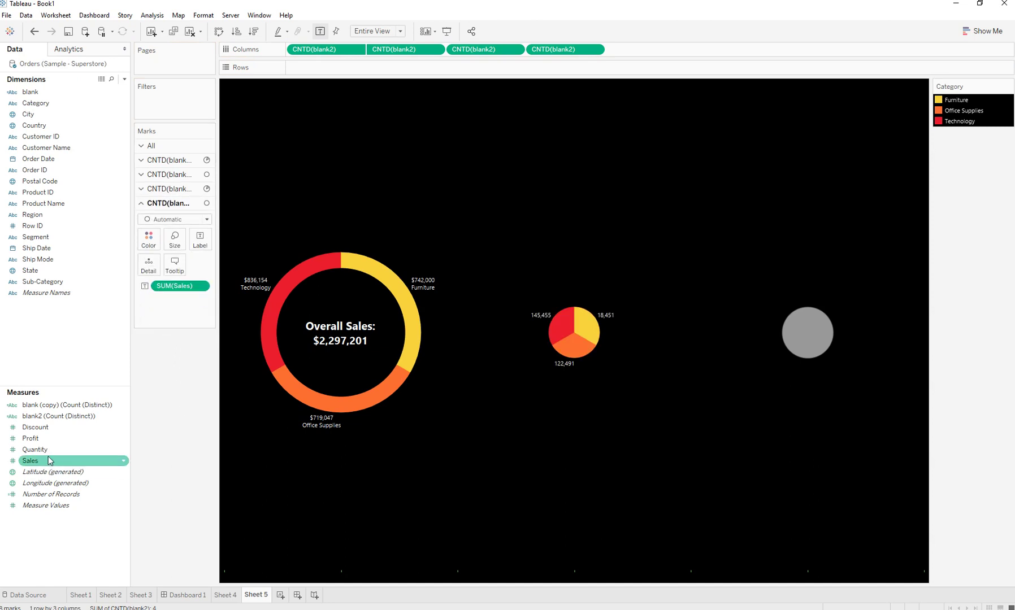
# - Label the right circle with total Profit (286,397) and open its label text editor
pyautogui.moveTo(31, 439); pyautogui.dragTo(178, 286)
pyautogui.click(203, 247)
pyautogui.click(291, 297)
# - Arrange the label text so 'Profit' sits above the profit value
pyautogui.press('Return')
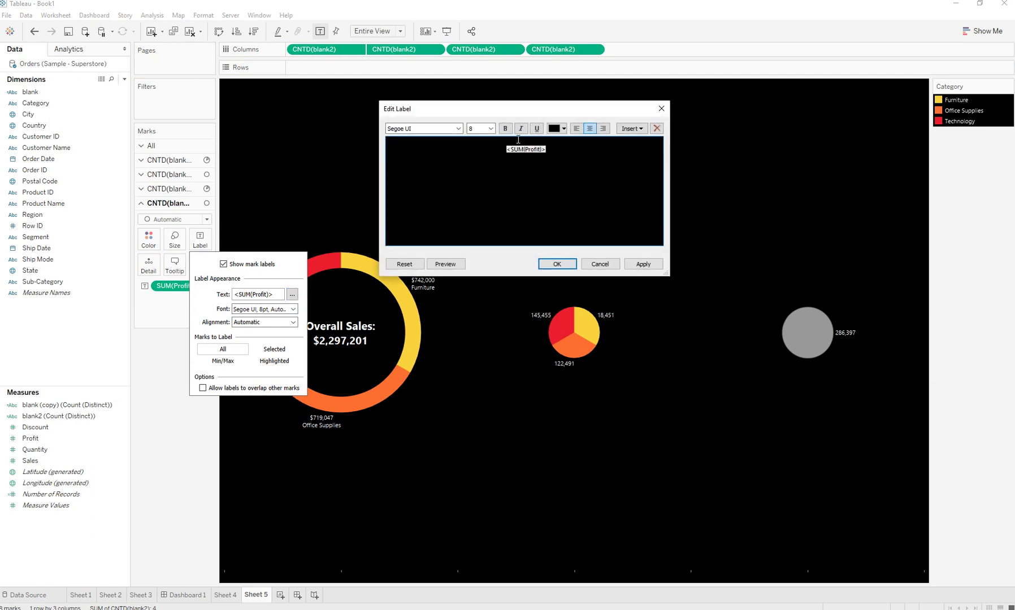
pyautogui.press('Return')
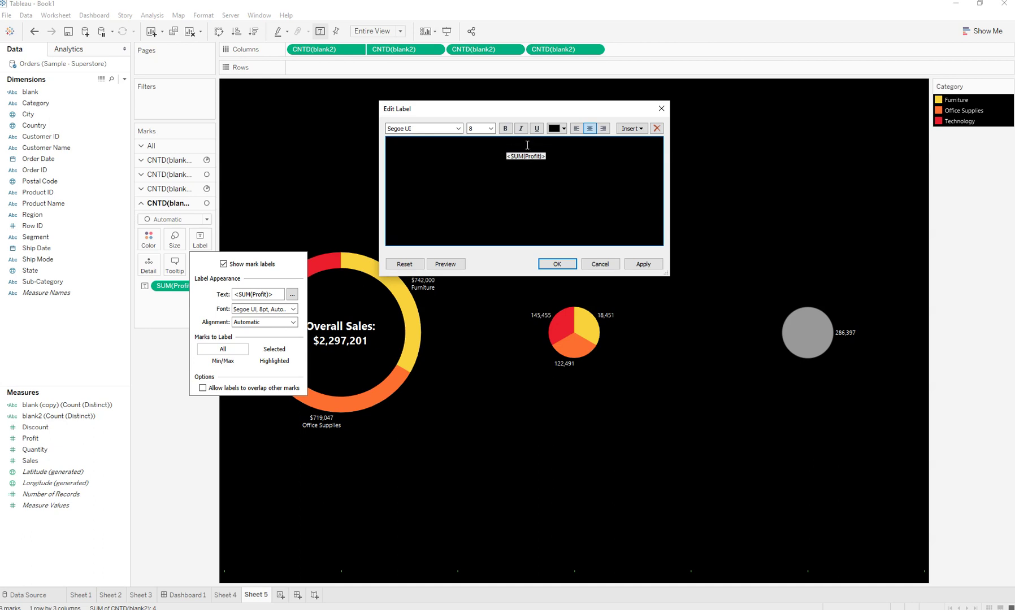
pyautogui.hotkey('ctrl', 'a')
pyautogui.click(522, 144)
pyautogui.press('BackSpace')
pyautogui.hotkey('ctrl', 'a')
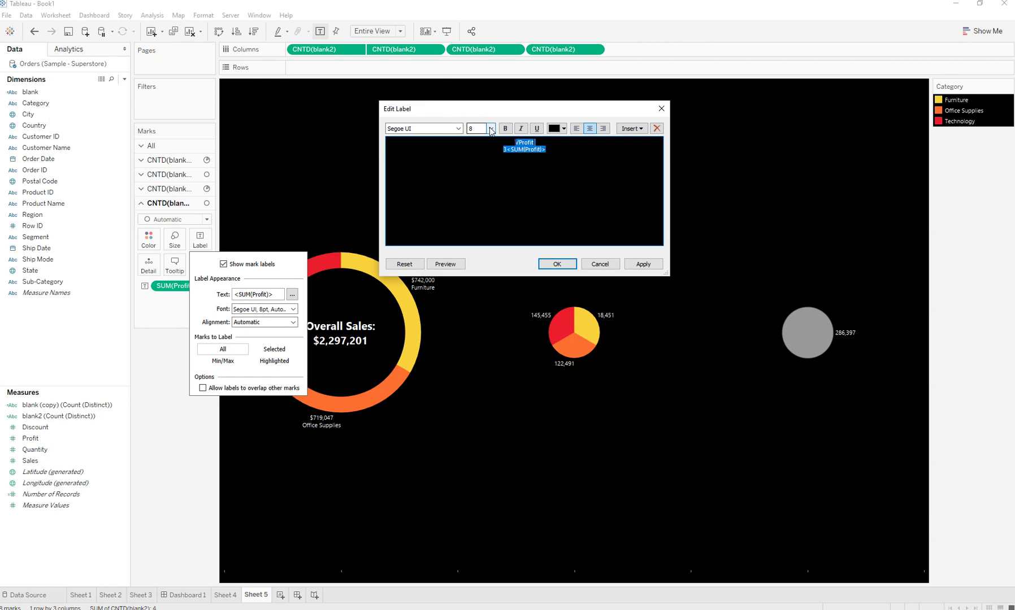
# - Set the label text to font size 14 in white
pyautogui.click(491, 129)
pyautogui.click(487, 180)
pyautogui.click(563, 129)
pyautogui.click(564, 140)
# - Delete the stray characters, make the label bold, and apply it
pyautogui.doubleClick(521, 156)
pyautogui.click(516, 148)
pyautogui.press('BackSpace')
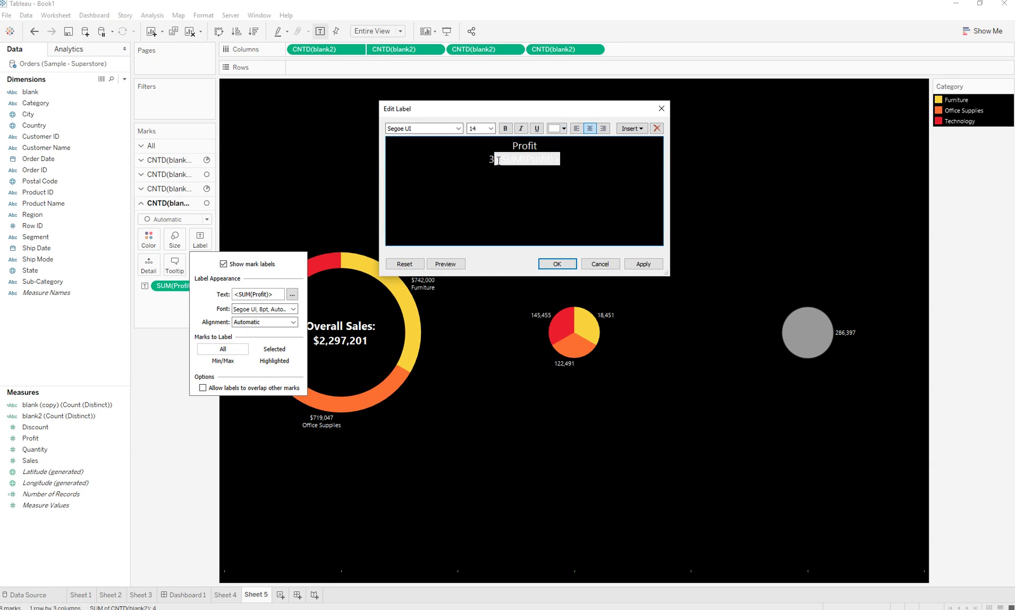
pyautogui.press('BackSpace')
pyautogui.hotkey('ctrl', 'a')
pyautogui.click(506, 128)
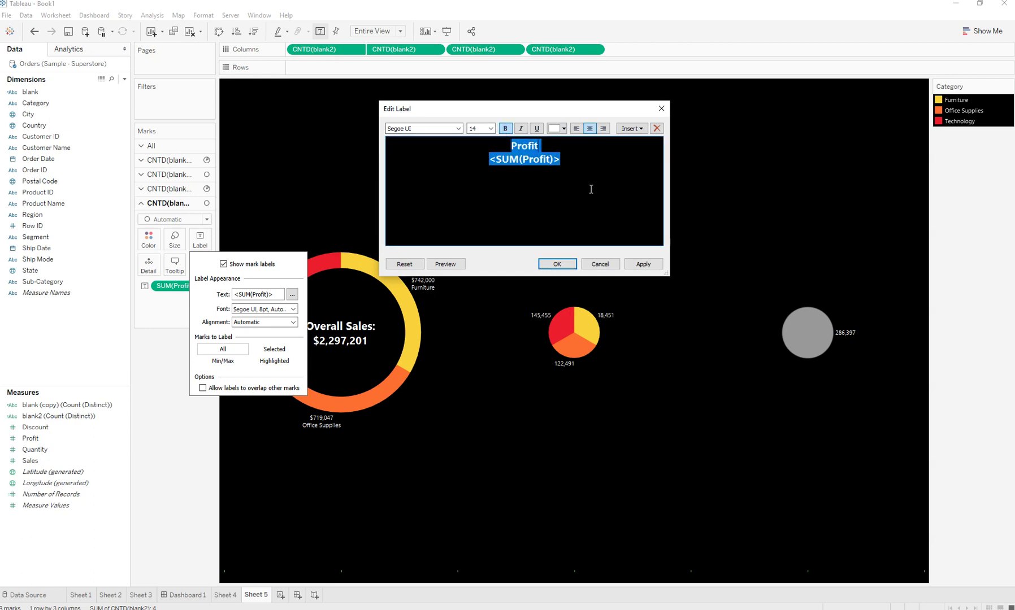
pyautogui.click(643, 265)
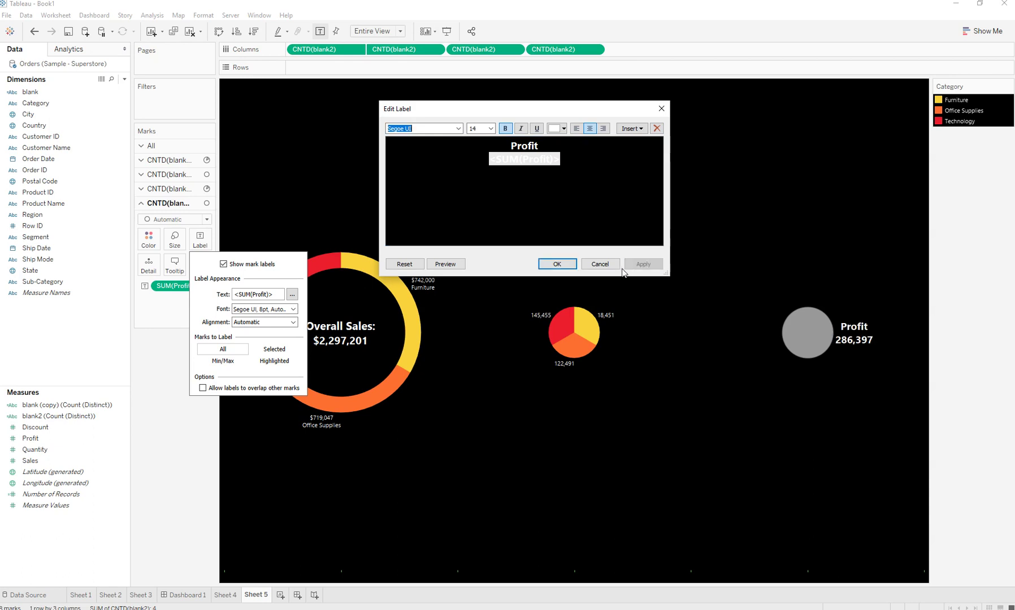
pyautogui.click(555, 264)
pyautogui.click(264, 322)
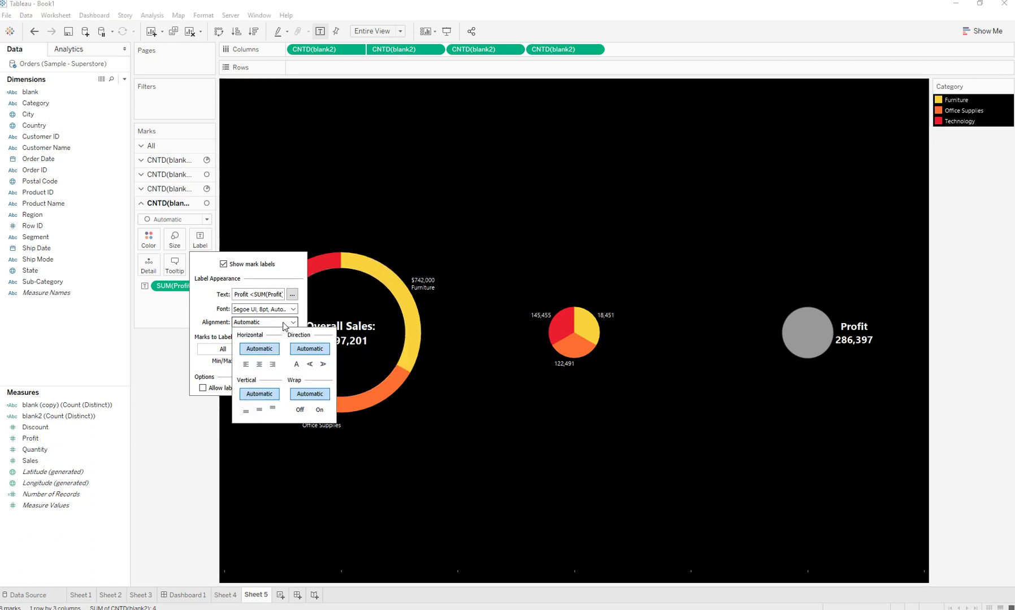
# - Centre the Profit label and enlarge the right circle
pyautogui.click(260, 364)
pyautogui.click(175, 239)
pyautogui.moveTo(194, 266); pyautogui.dragTo(212, 269)
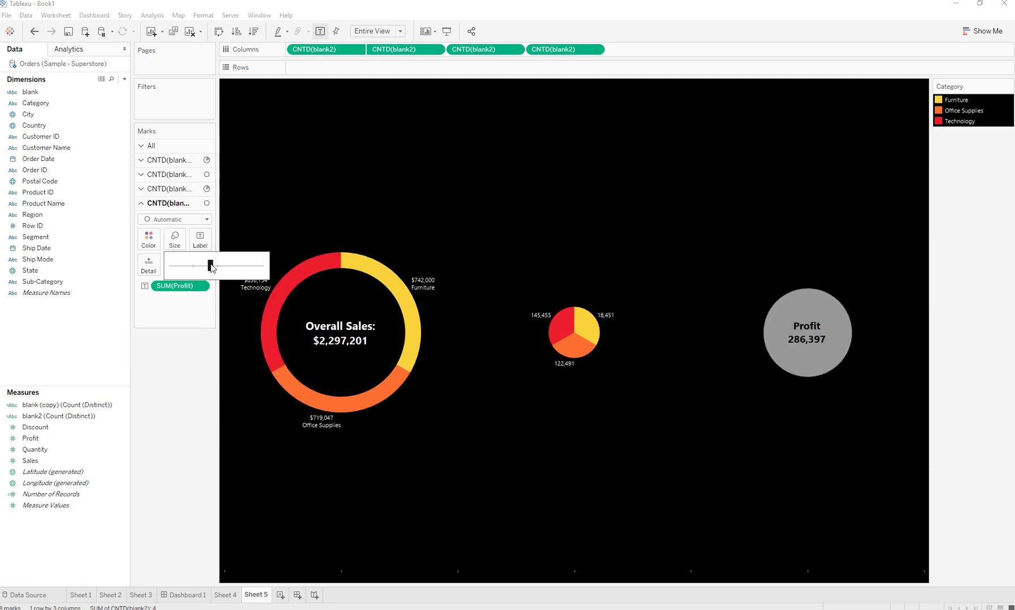
# - Colour the right circle black so it blends into the background
pyautogui.click(148, 239)
pyautogui.click(157, 274)
pyautogui.click(176, 438)
# - Put the pie and black circle on a dual axis and enlarge the Profit pie
pyautogui.rightClick(560, 50)
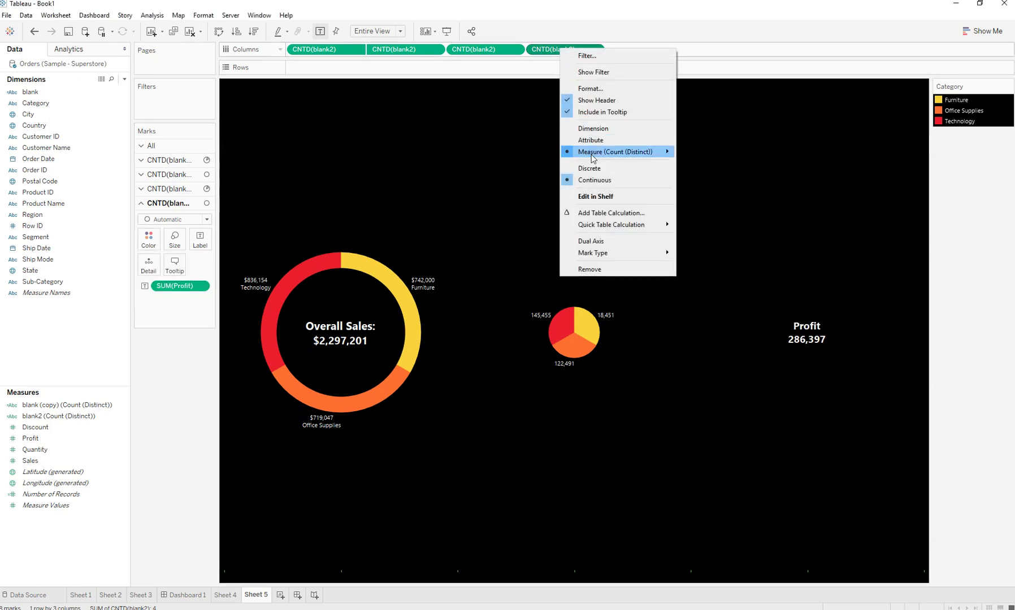
pyautogui.click(597, 241)
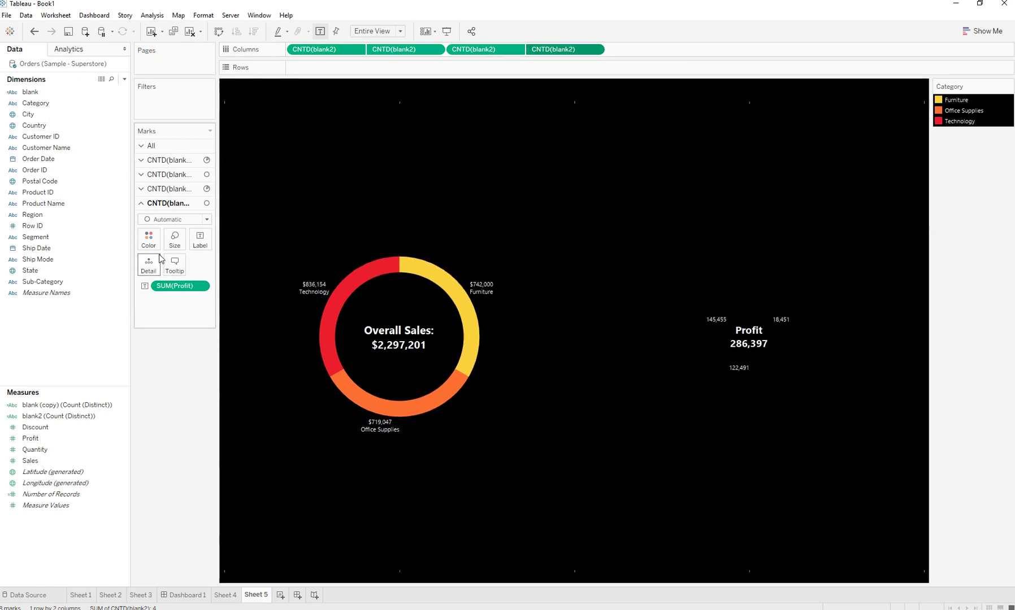
pyautogui.click(174, 189)
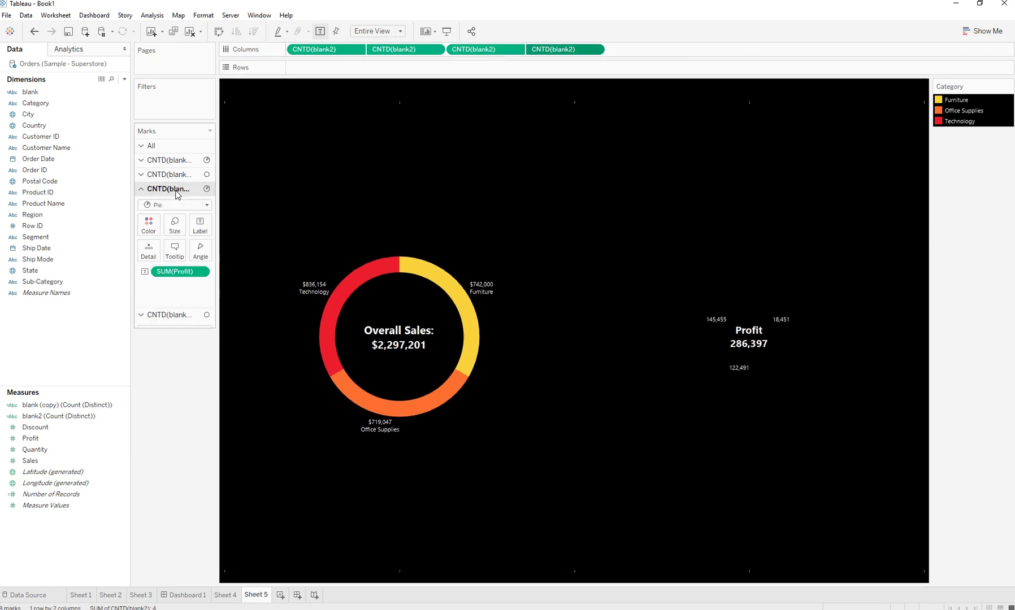
pyautogui.click(175, 225)
pyautogui.moveTo(194, 251); pyautogui.dragTo(229, 256)
# - Widen the black centre circle to thin the Profit donut ring
pyautogui.click(169, 321)
pyautogui.click(174, 240)
pyautogui.moveTo(209, 267); pyautogui.dragTo(219, 268)
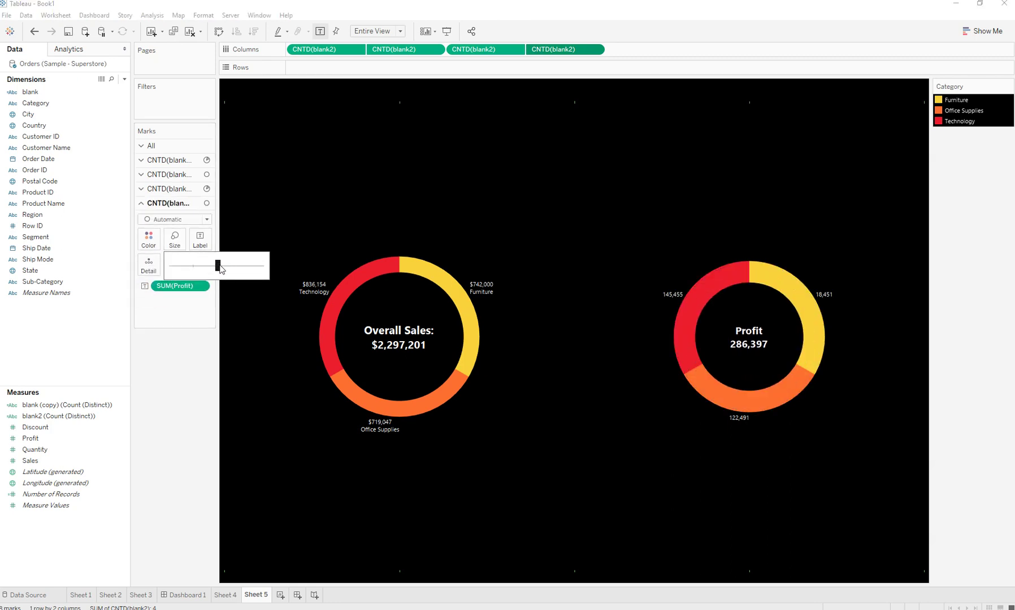
pyautogui.click(187, 393)
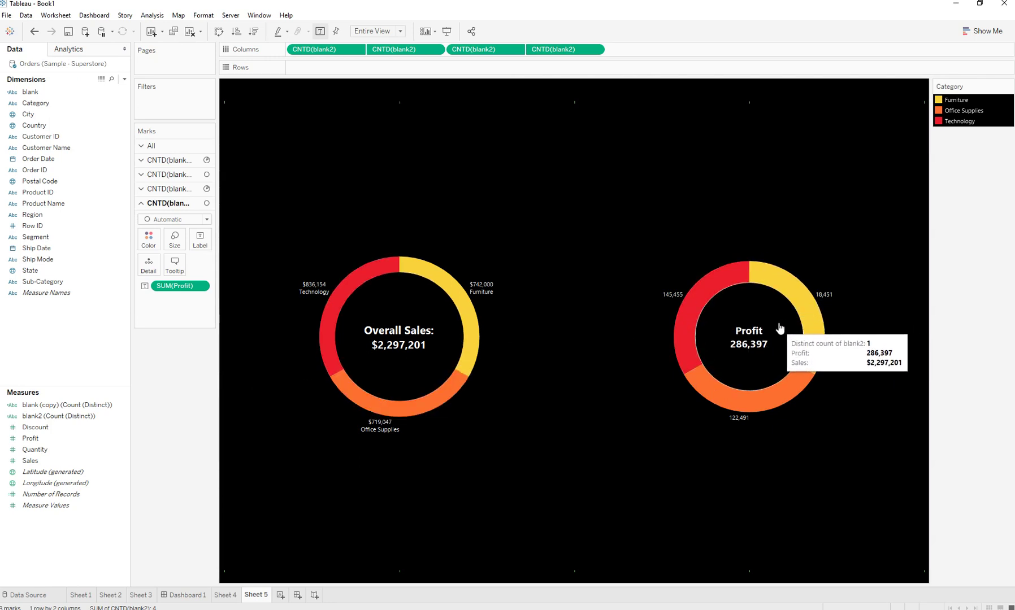
# - Add fifth and sixth CNTD(blank2) columns beside the donuts
pyautogui.moveTo(484, 49)
pyautogui.moveTo(486, 50); pyautogui.dragTo(645, 50)
pyautogui.moveTo(566, 51)
pyautogui.mouseDown()
pyautogui.moveTo(738, 54)
pyautogui.moveTo(697, 57)
pyautogui.mouseUp()
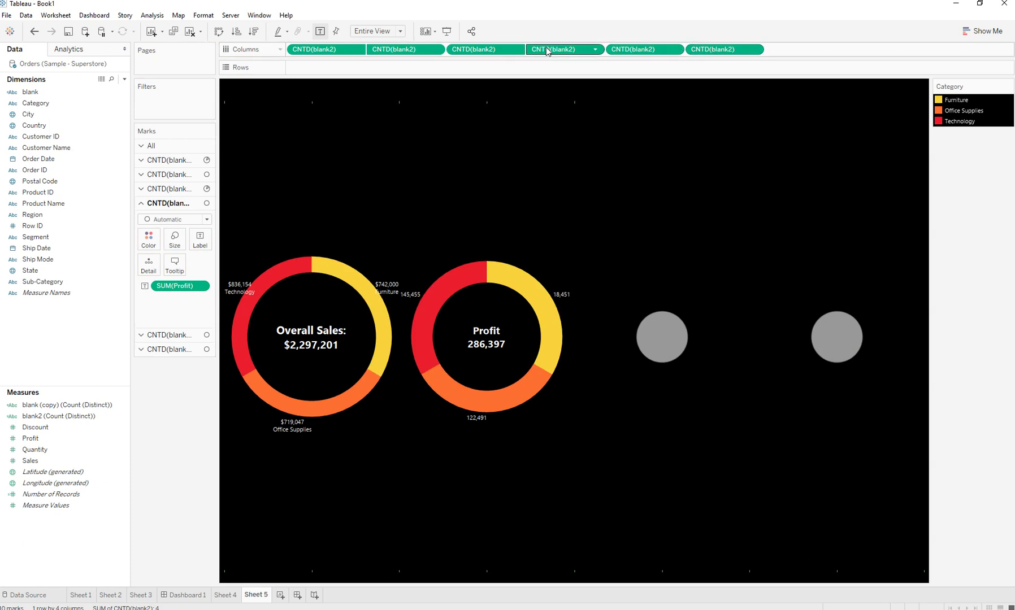
pyautogui.click(485, 50)
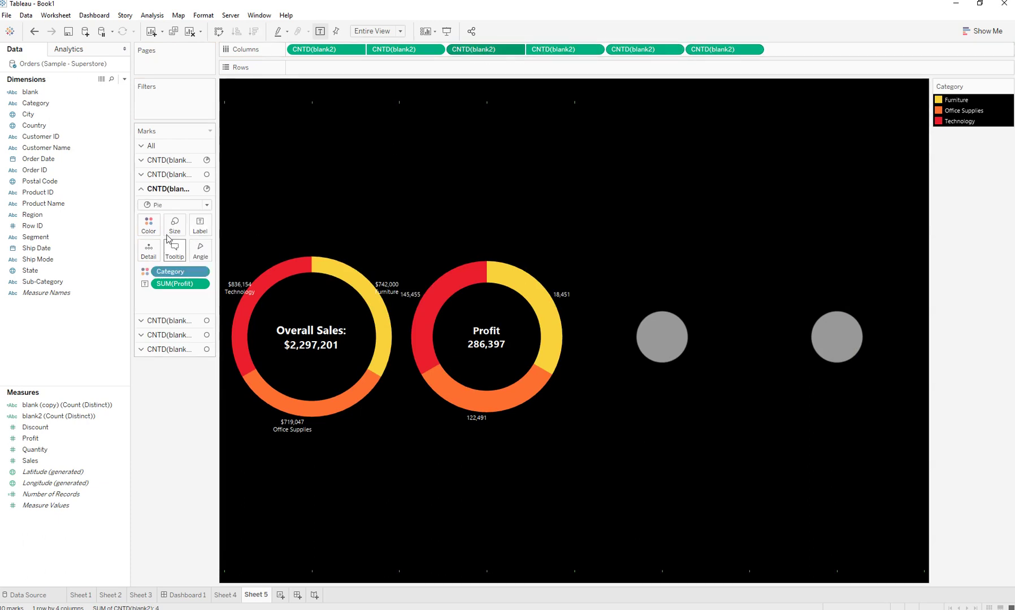
pyautogui.click(169, 207)
pyautogui.click(168, 208)
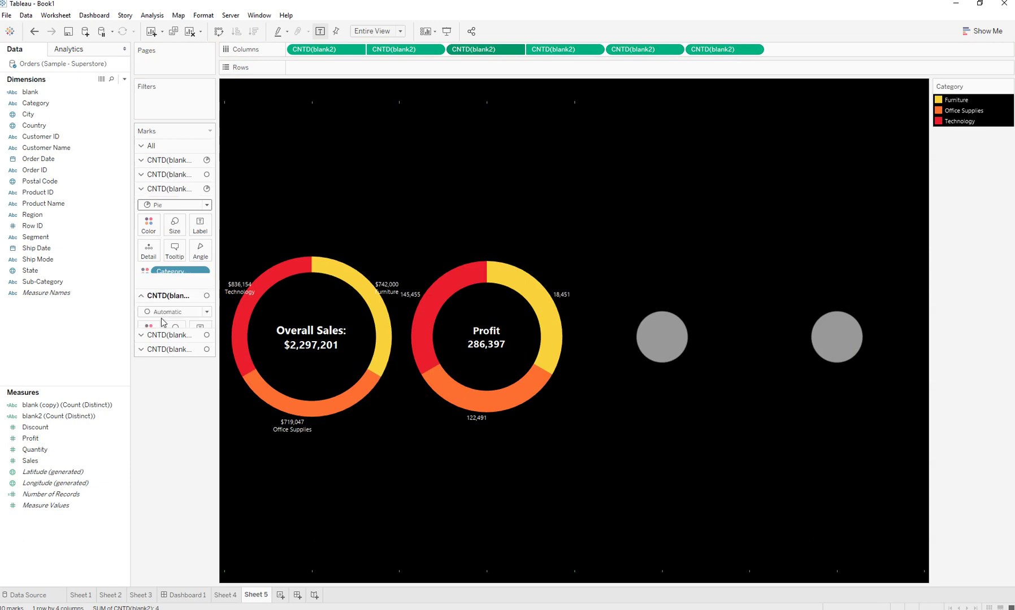
# - Set the fourth column's mark type to Circle
pyautogui.click(164, 321)
pyautogui.click(162, 222)
pyautogui.click(163, 283)
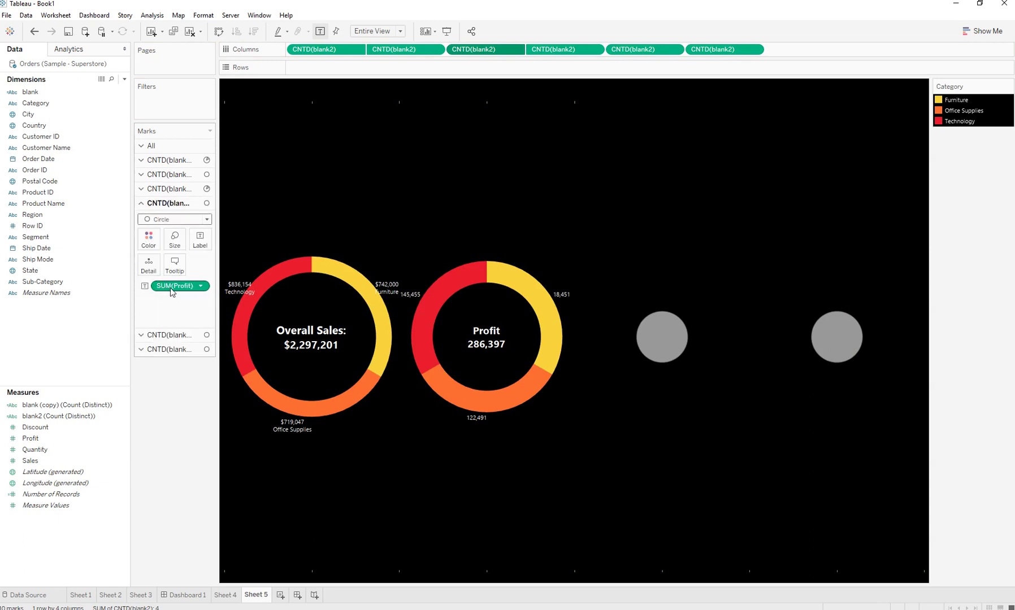